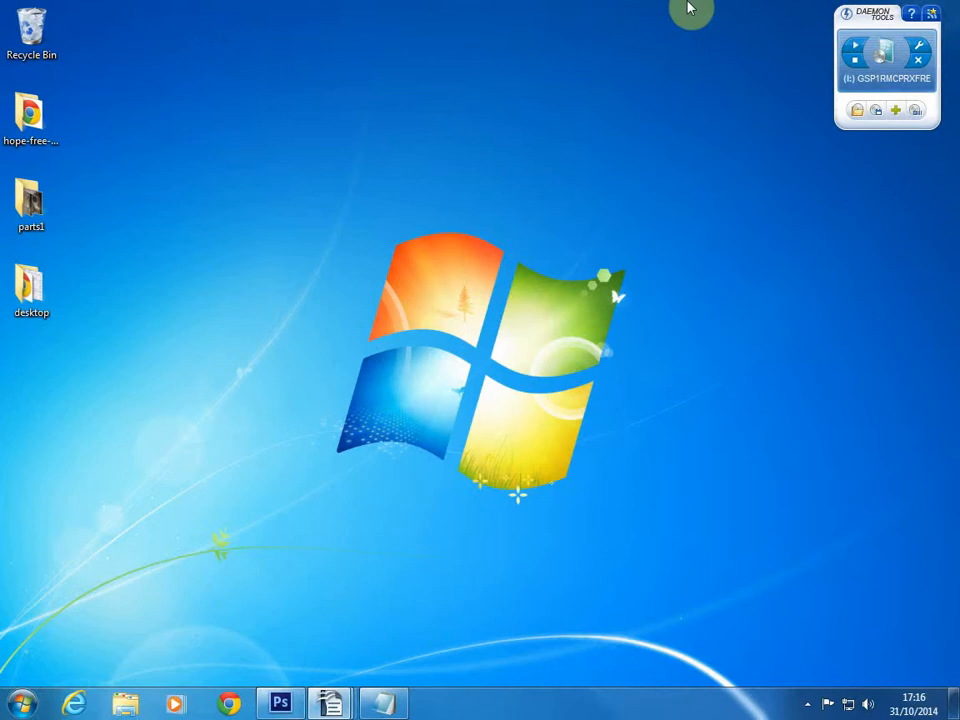
Search for msconfig and launch the System Configuration program as administrator.
key(super)
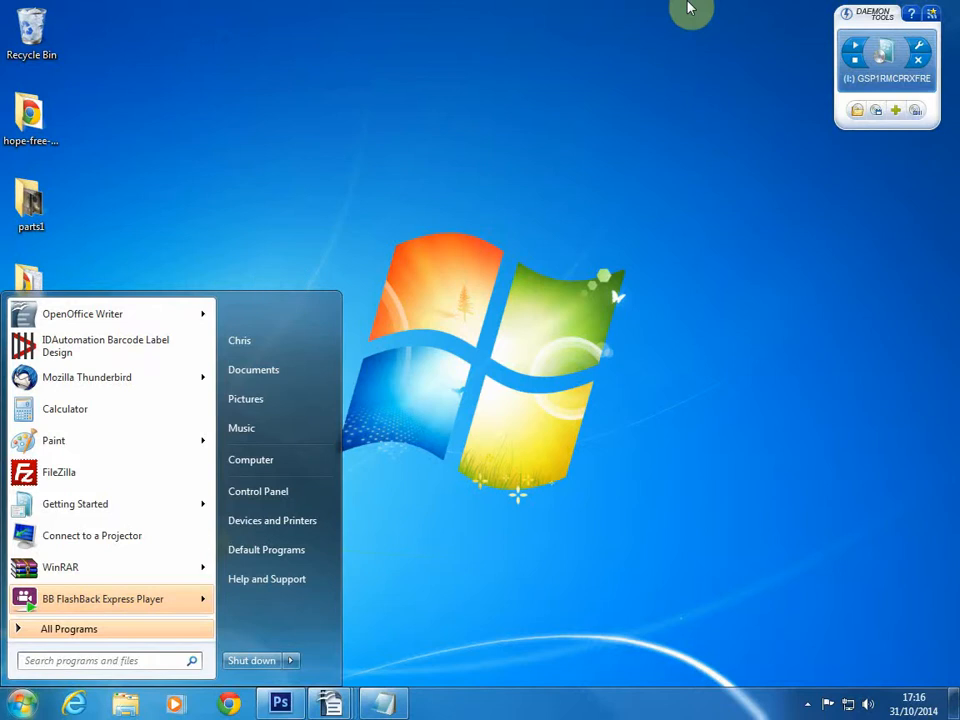
text(msconfig)
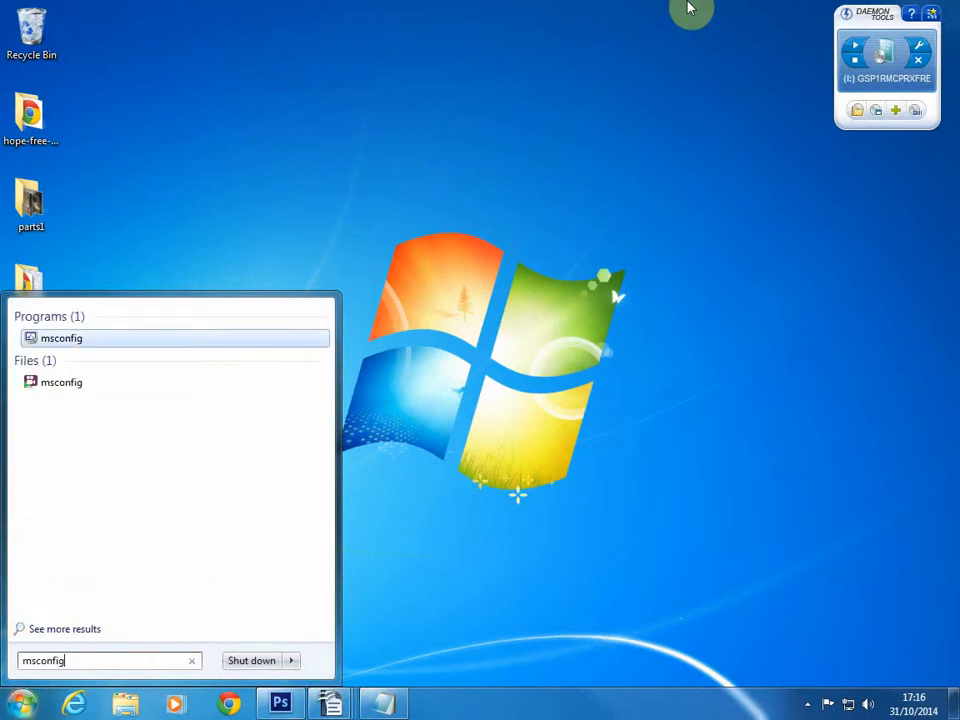
right_click(73, 340)
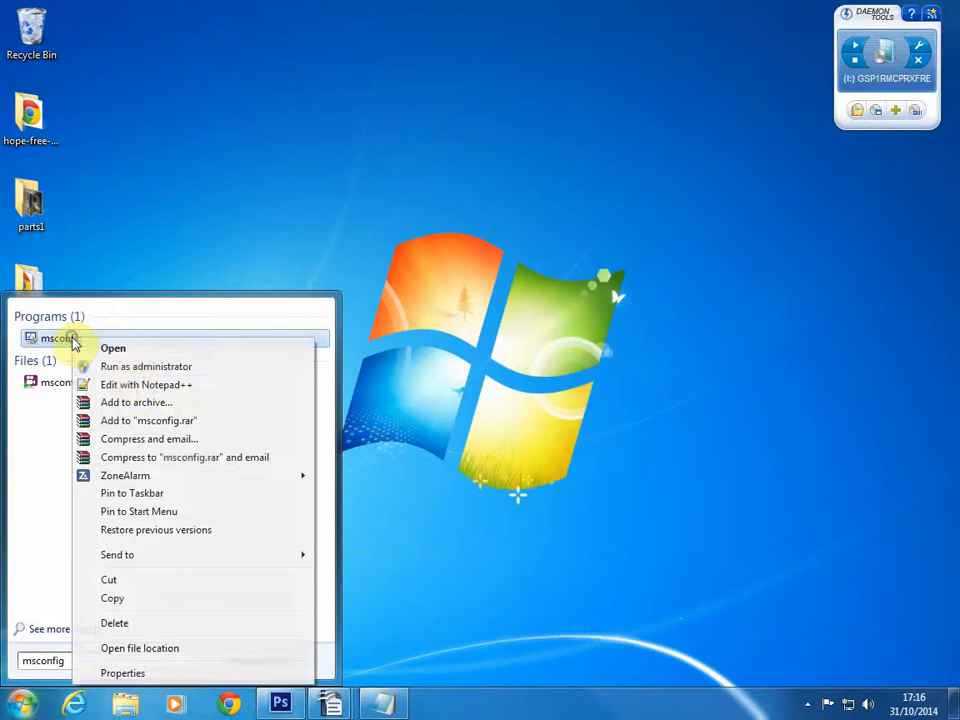
click(134, 372)
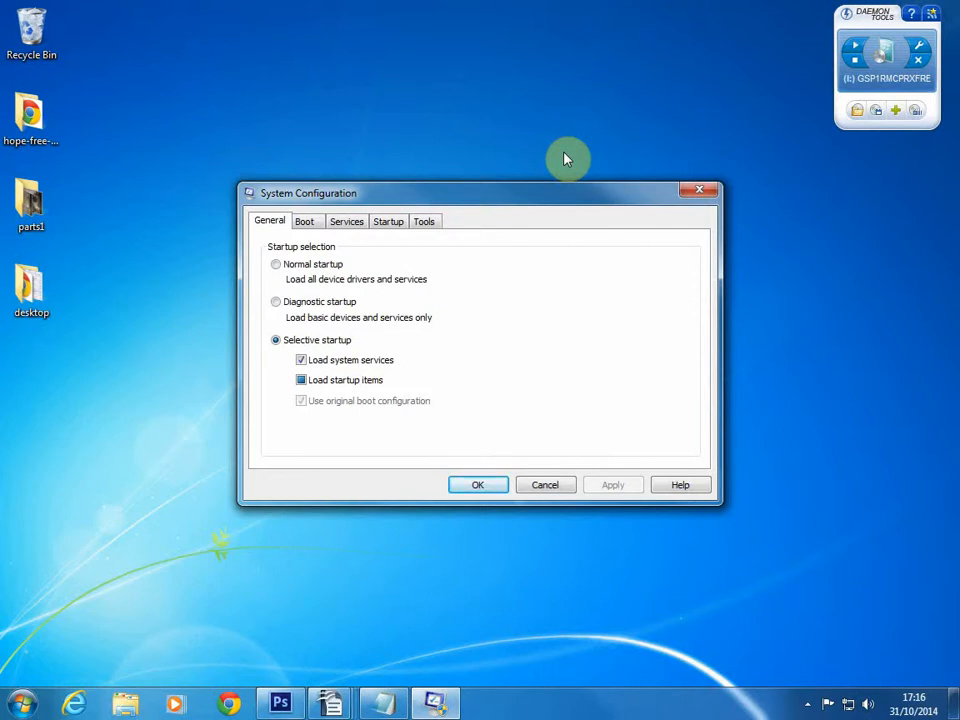
Launch System Configuration again with the Run command msconfig.
key(super+r)
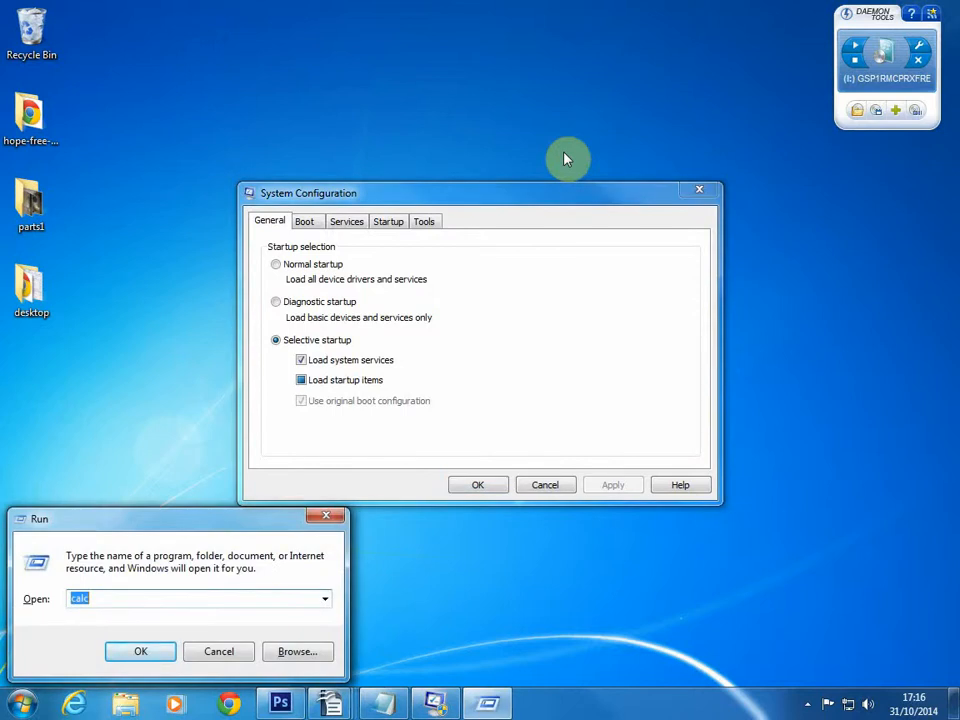
text(msconfig)
key(Return)
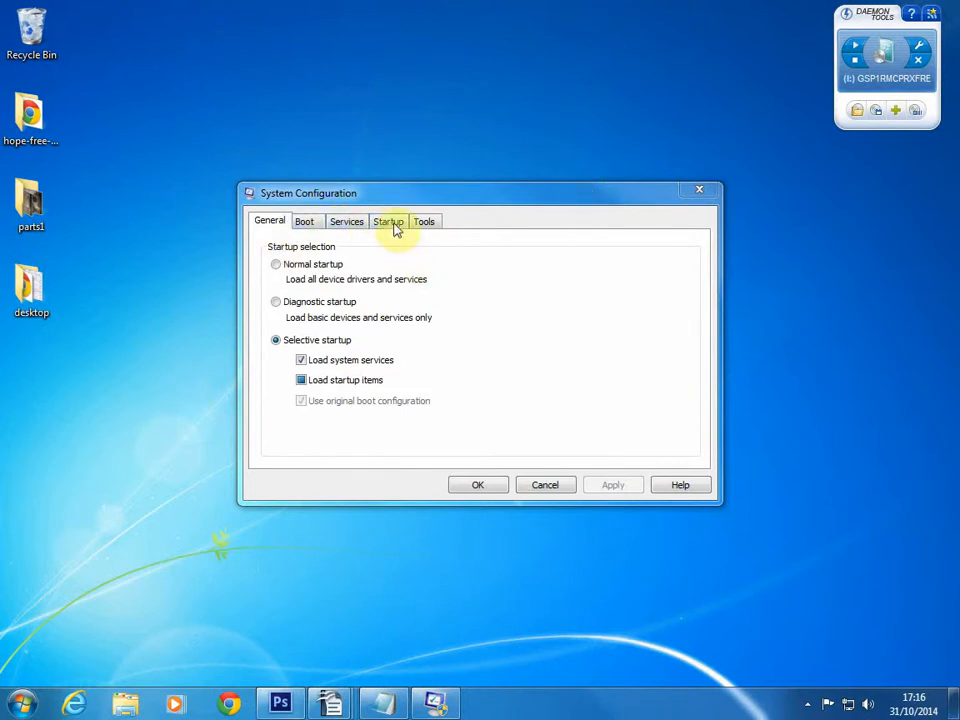
Set the startup selection to Normal startup in the general settings.
click(277, 228)
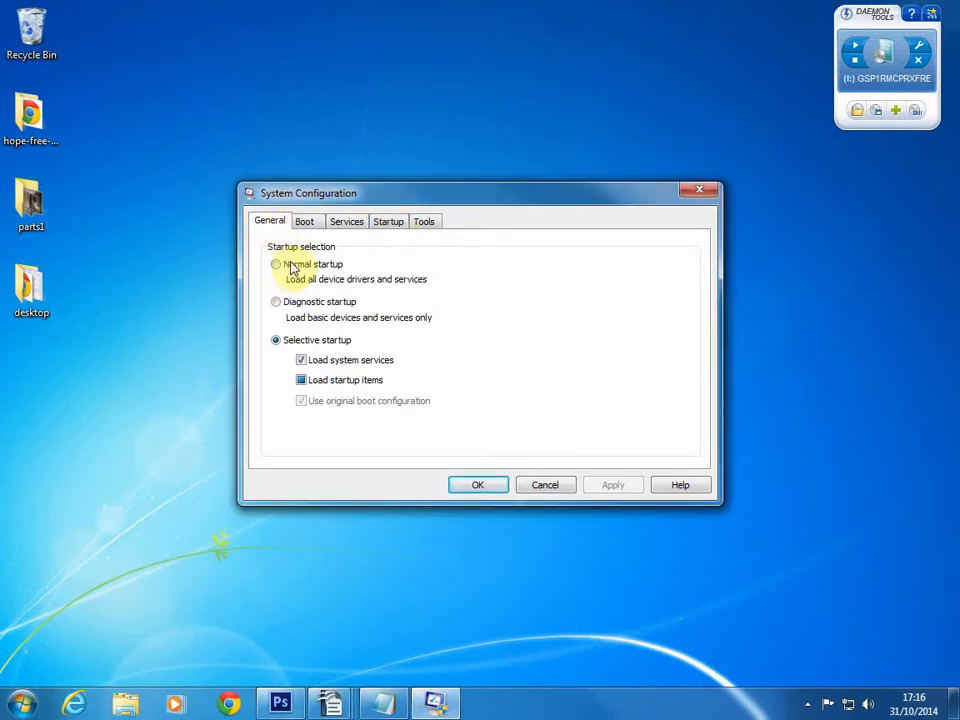
click(291, 266)
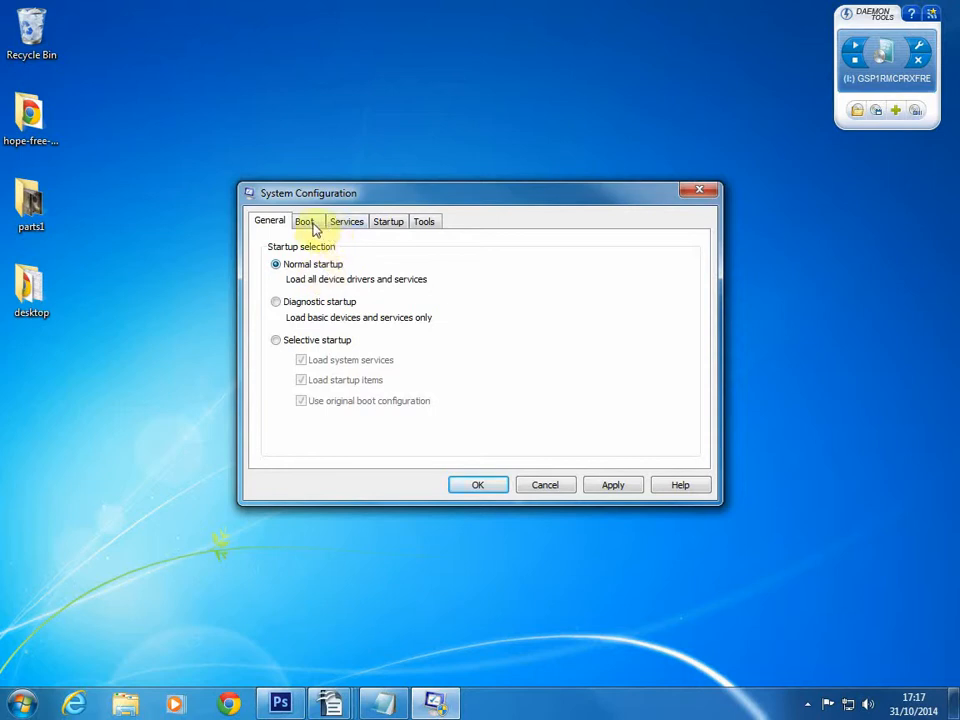
Review the boot options and look through the list of services with their manufacturer and status.
click(305, 222)
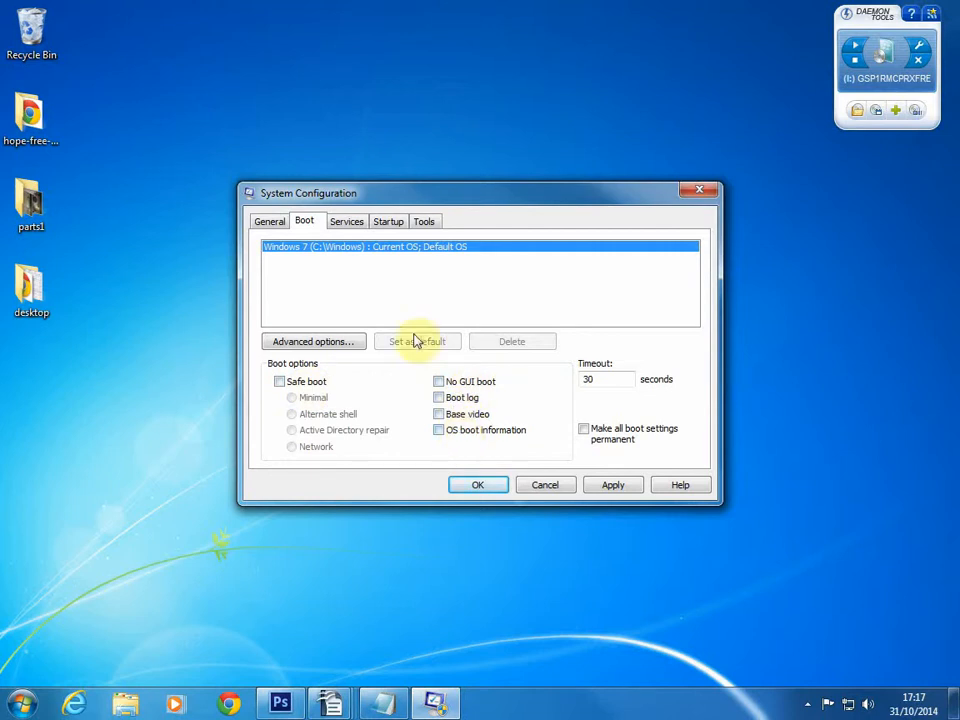
click(356, 229)
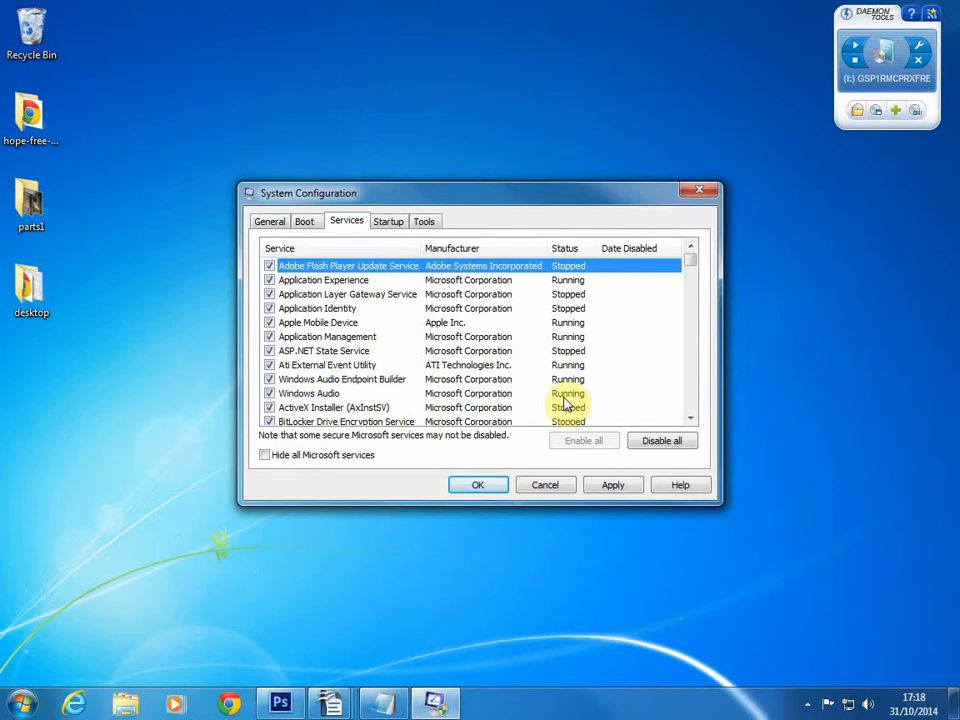
scroll(596, 358, down, 7)
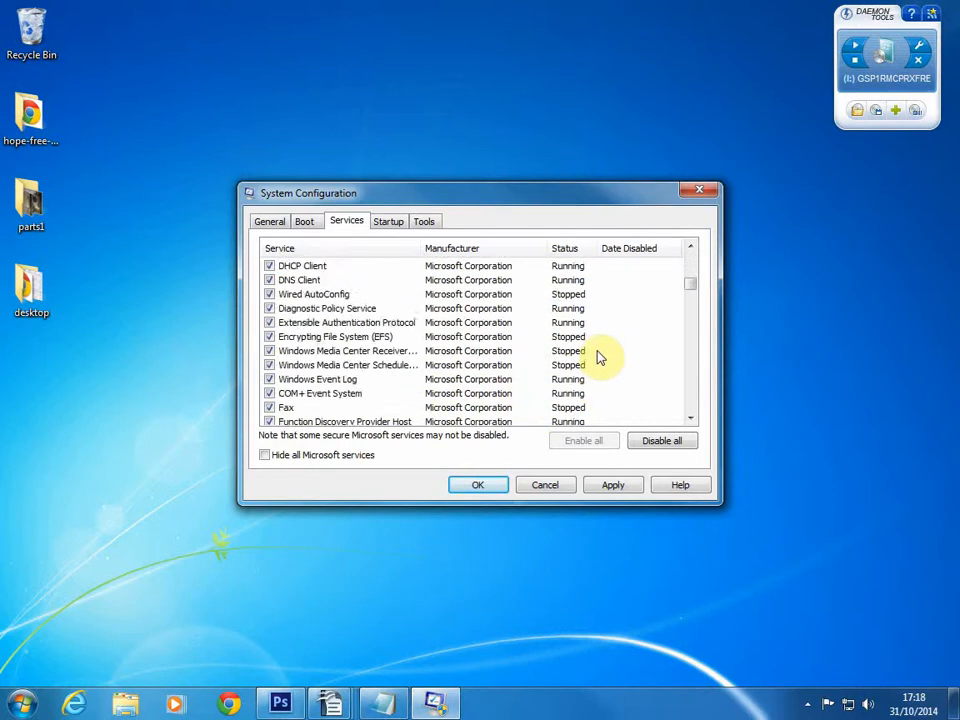
scroll(598, 358, down, 7)
scroll(602, 360, up, 14)
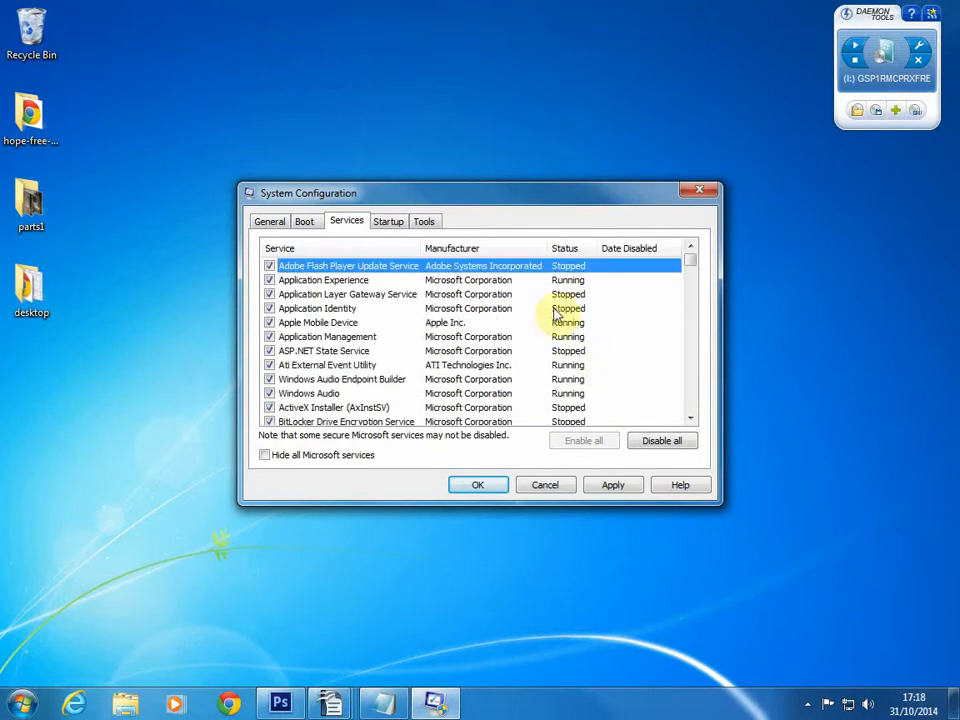
Show the startup items and widen the Startup Item and Manufacturer columns to fit their full names.
click(390, 221)
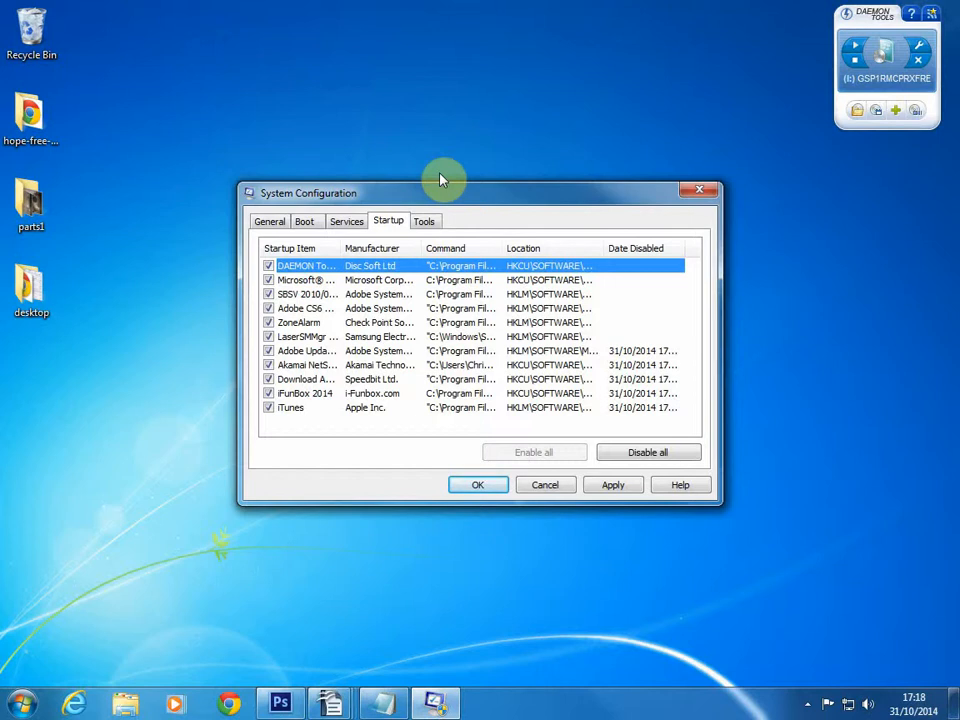
drag(340, 242, 449, 238)
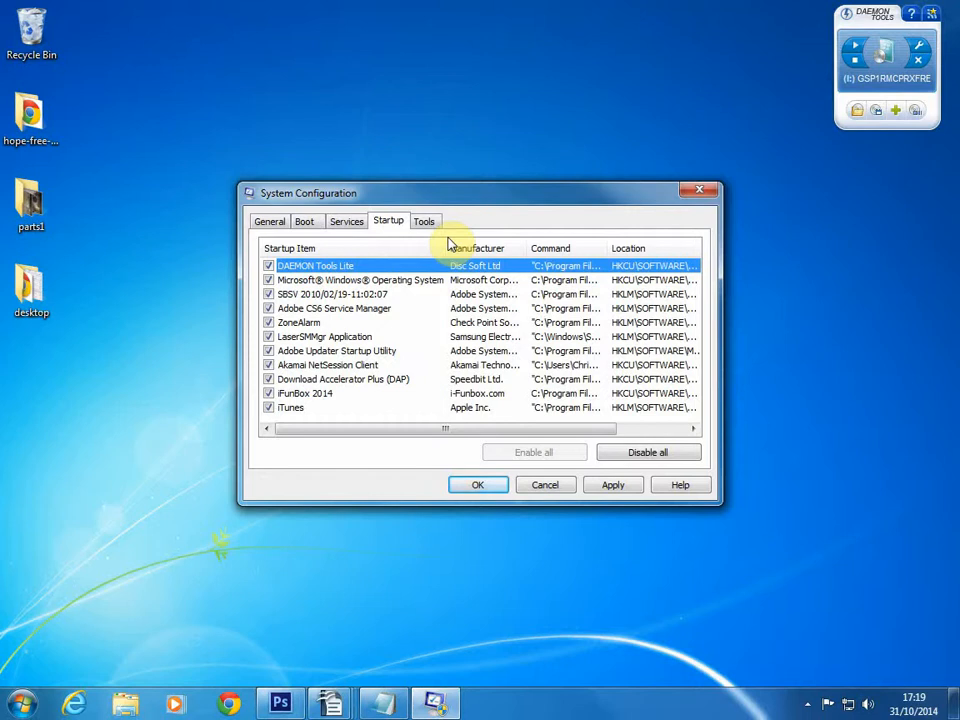
drag(525, 247, 619, 264)
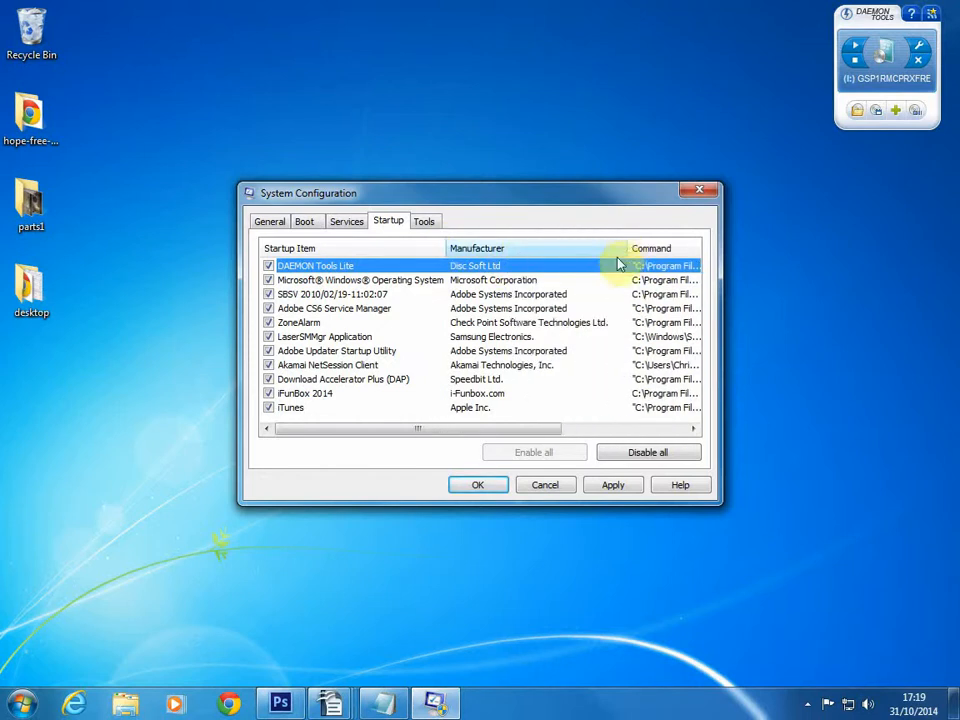
click(514, 280)
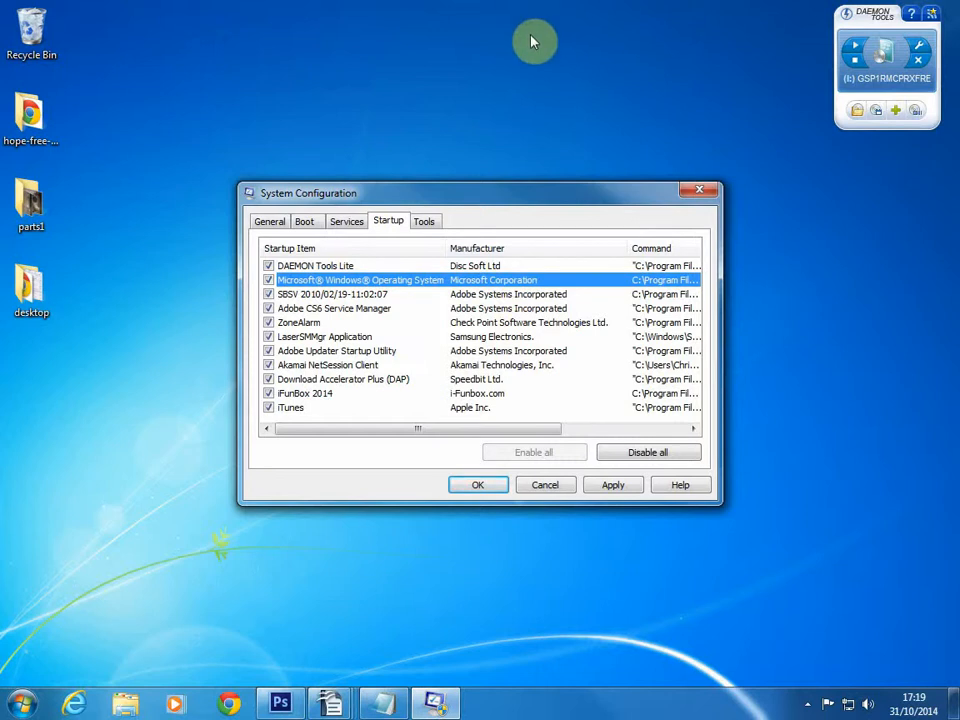
Disable iTunes, iFunBox 2014 and Download Accelerator Plus (DAP) in the startup items.
click(465, 409)
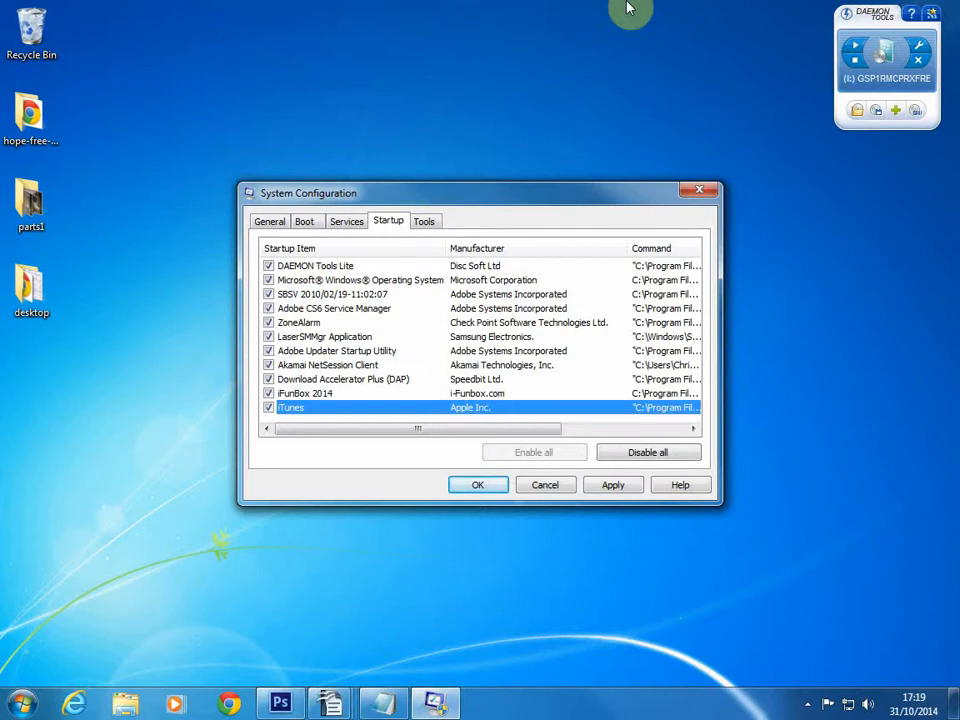
click(268, 408)
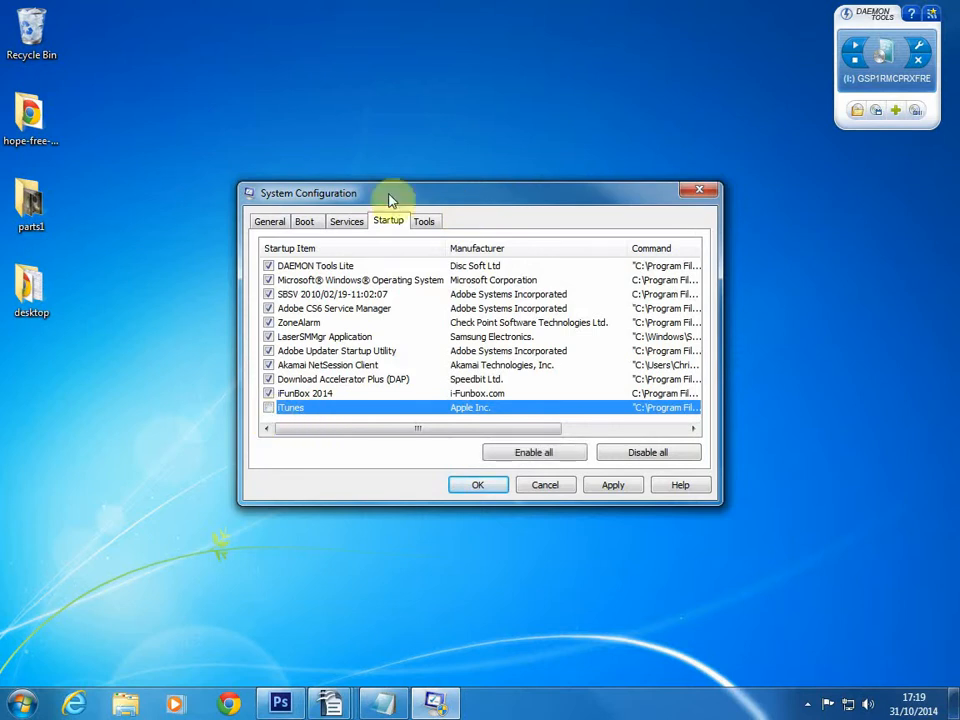
click(460, 398)
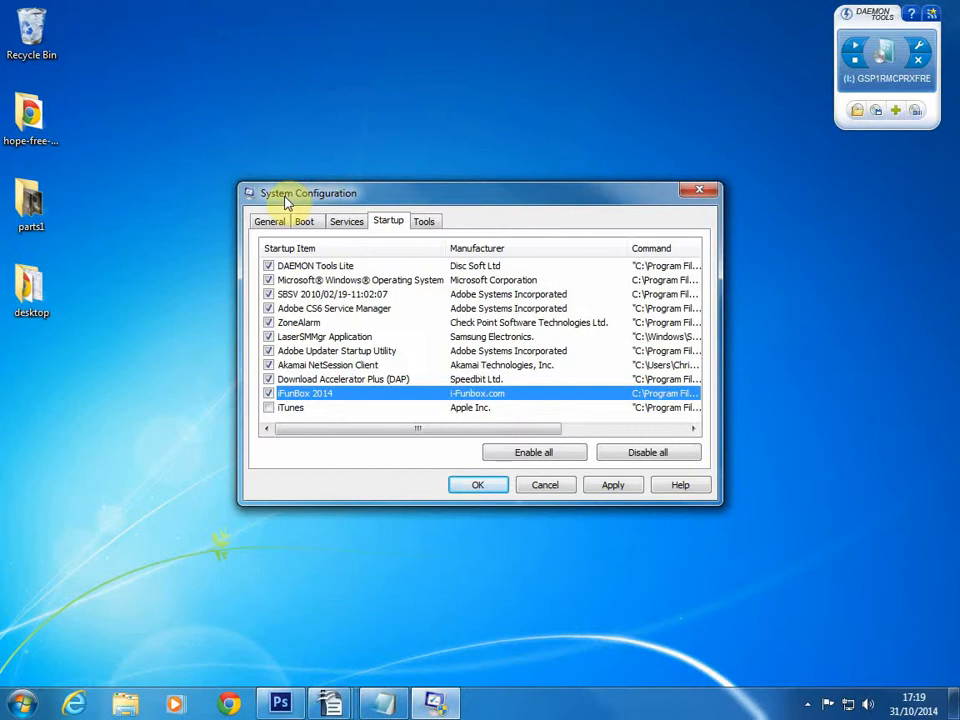
click(268, 393)
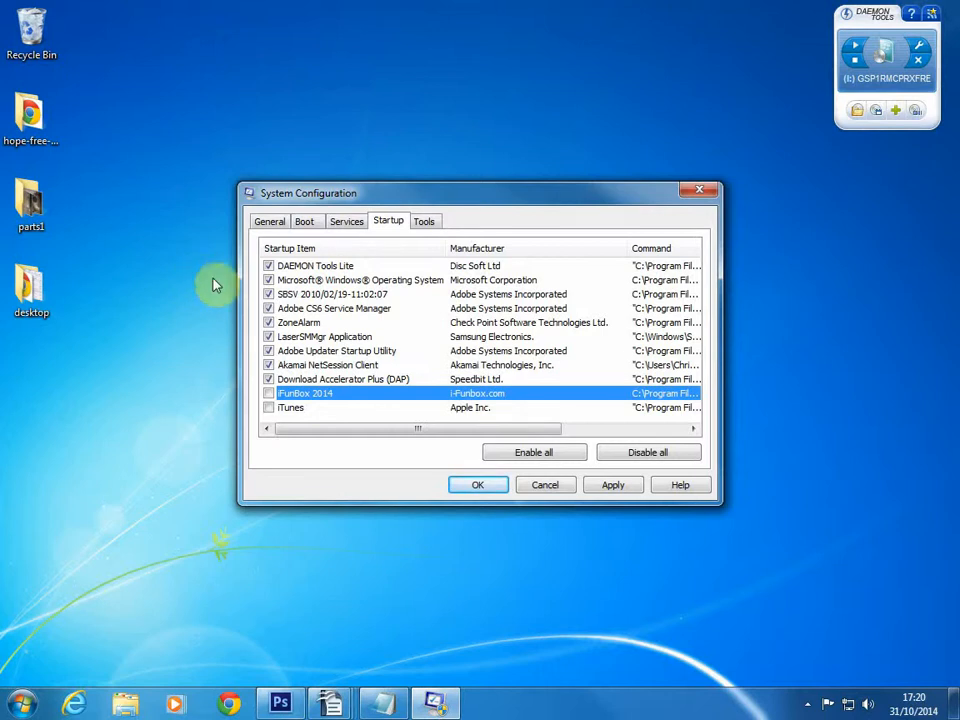
click(307, 382)
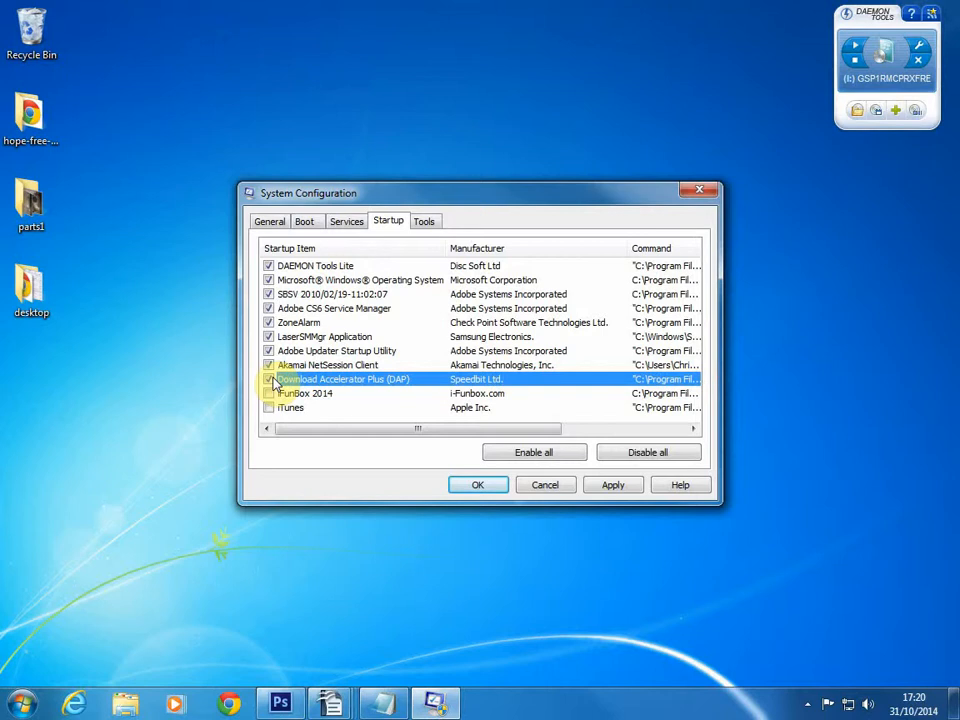
click(269, 380)
Widen the Command column to check the Adobe Updater Startup Utility's path, and disable that startup item.
click(335, 356)
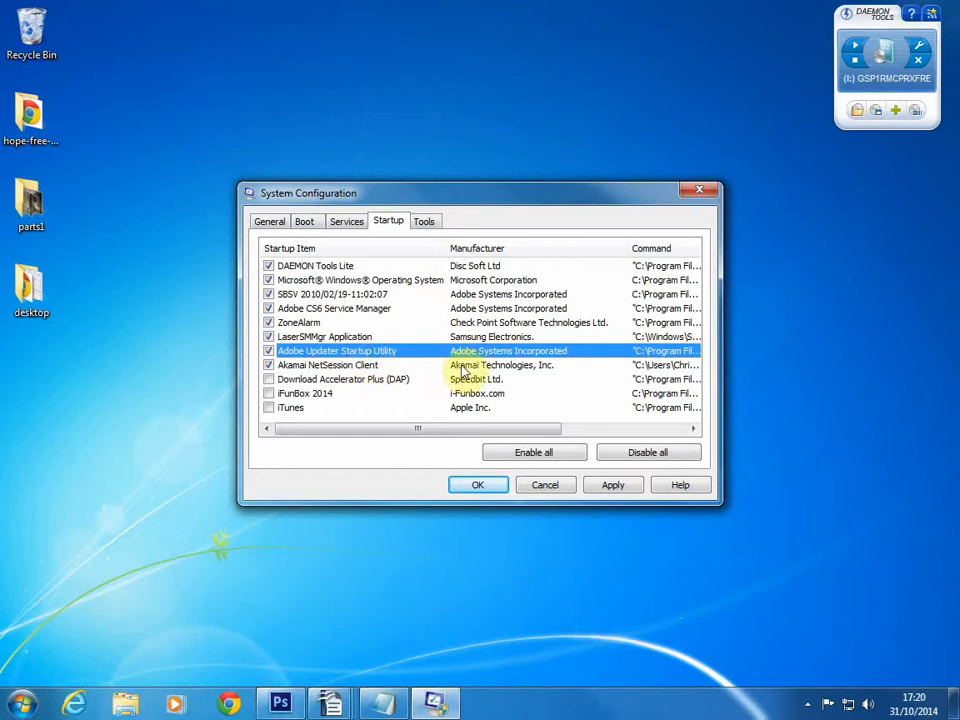
drag(490, 430, 606, 446)
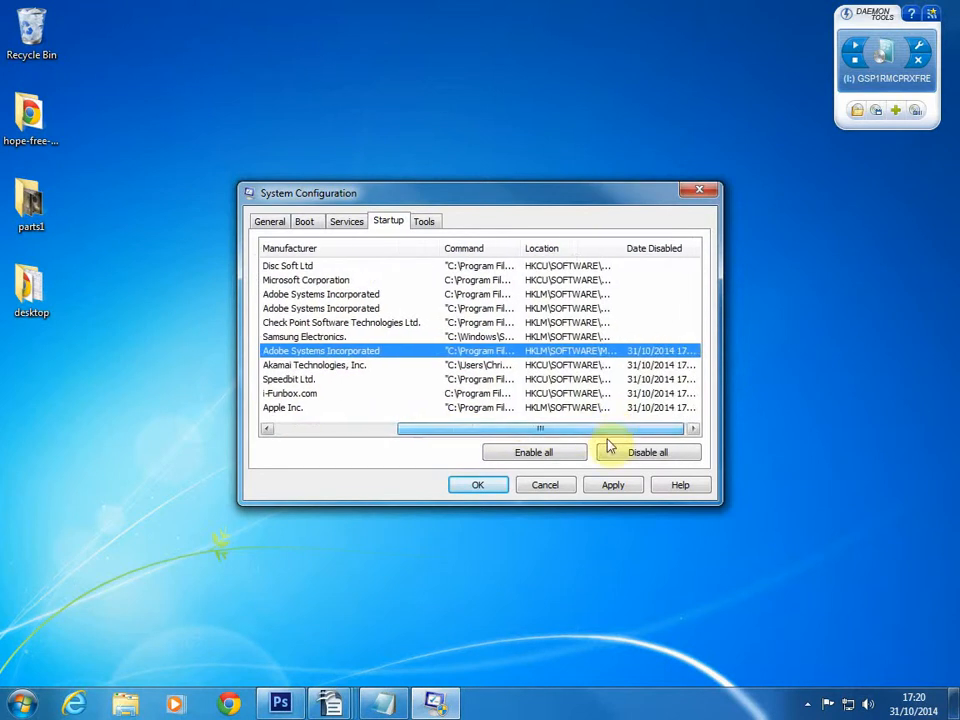
drag(524, 250, 761, 246)
drag(557, 431, 633, 398)
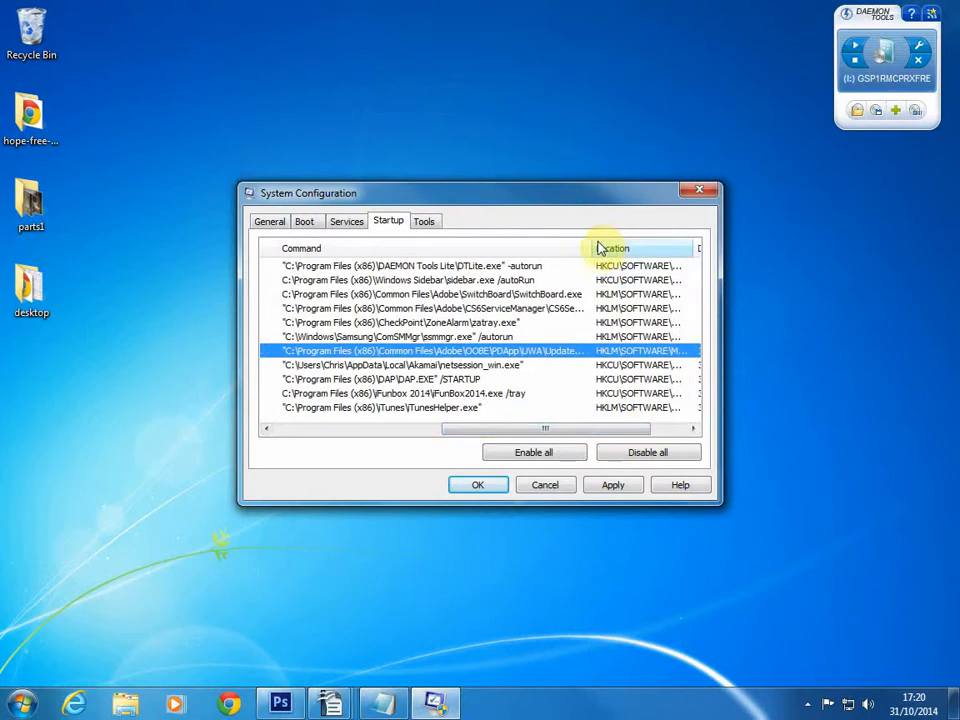
drag(594, 249, 716, 243)
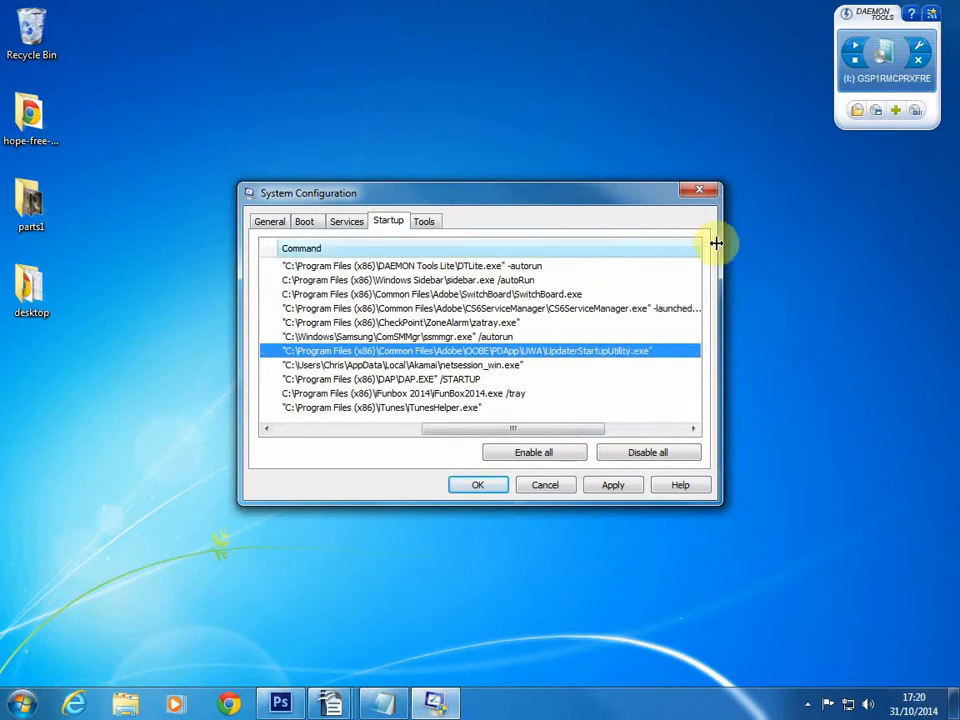
drag(716, 243, 536, 228)
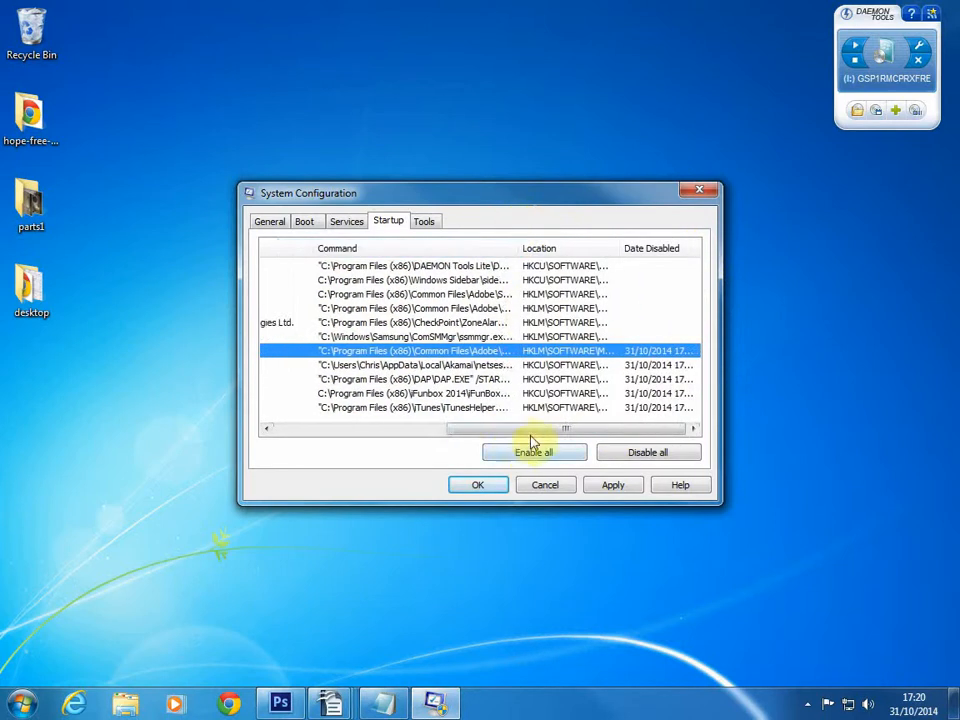
drag(508, 430, 323, 431)
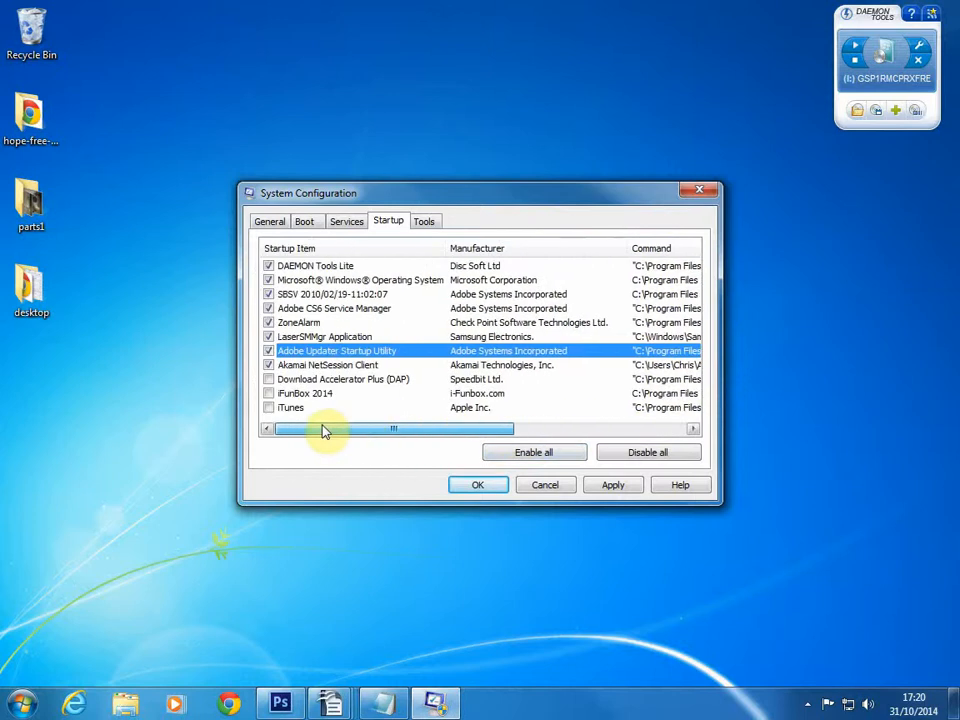
click(268, 351)
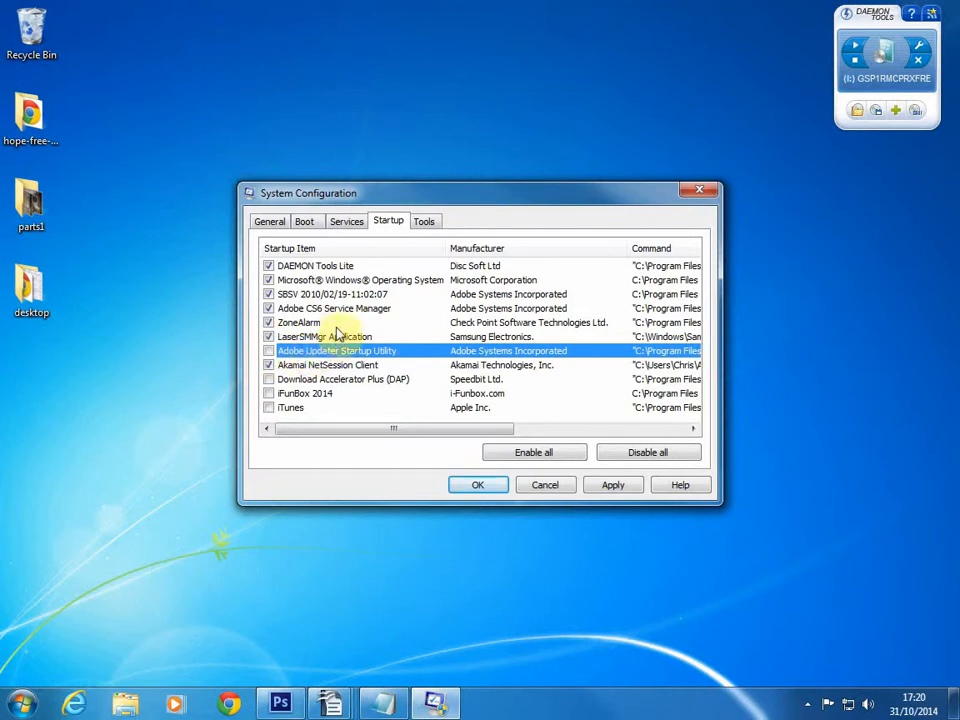
Go through the startup items from LaserSMMgr Application up to DAEMON Tools Lite, and recheck Download Accelerator Plus (DAP).
click(346, 338)
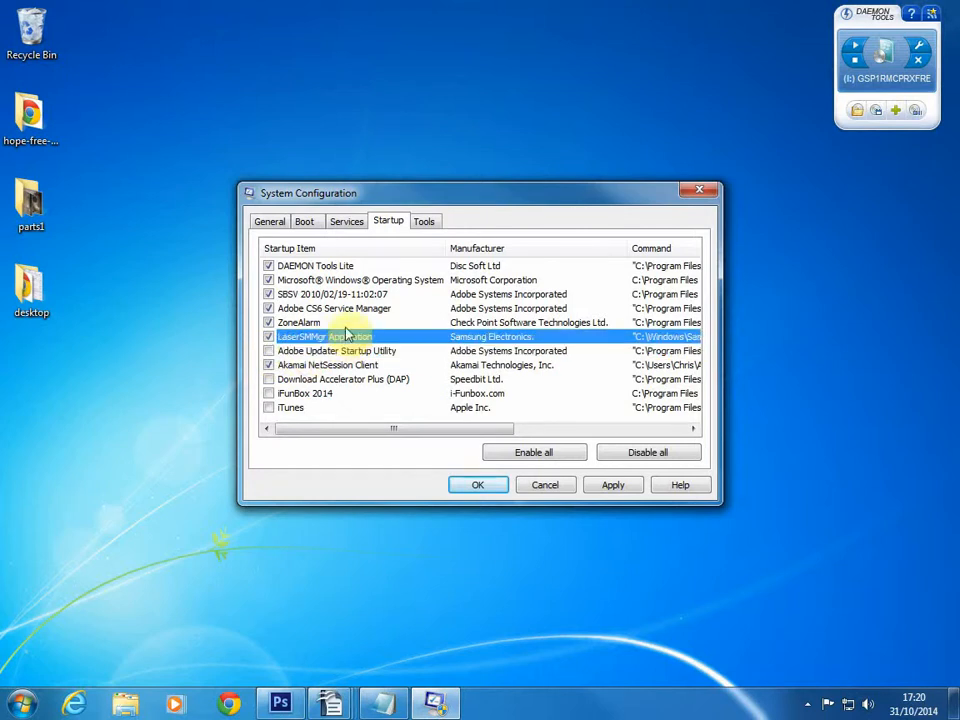
click(347, 325)
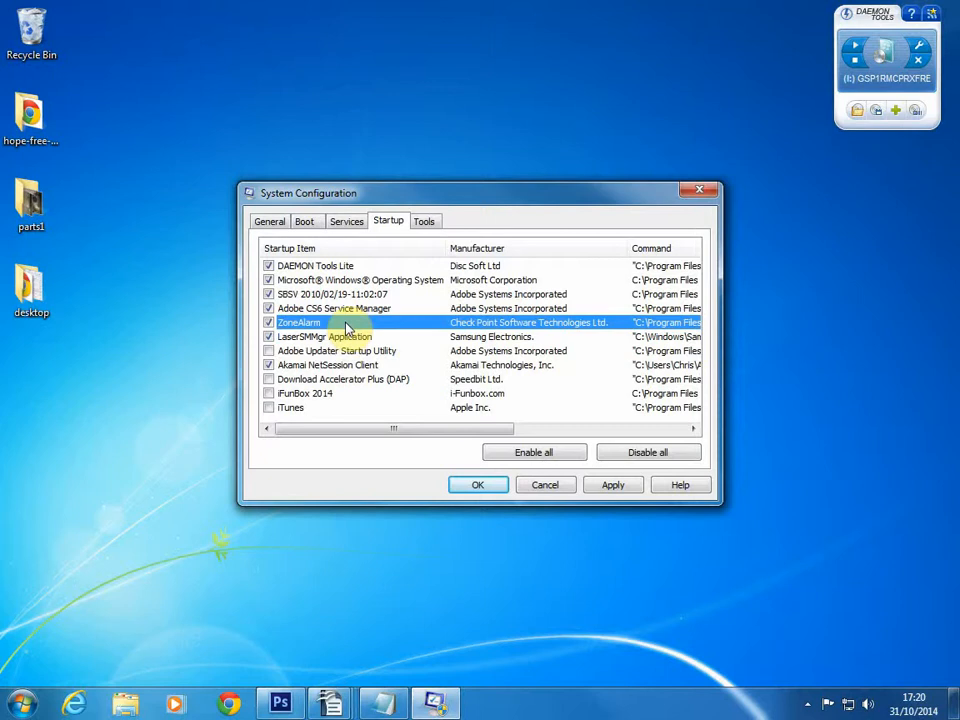
click(353, 311)
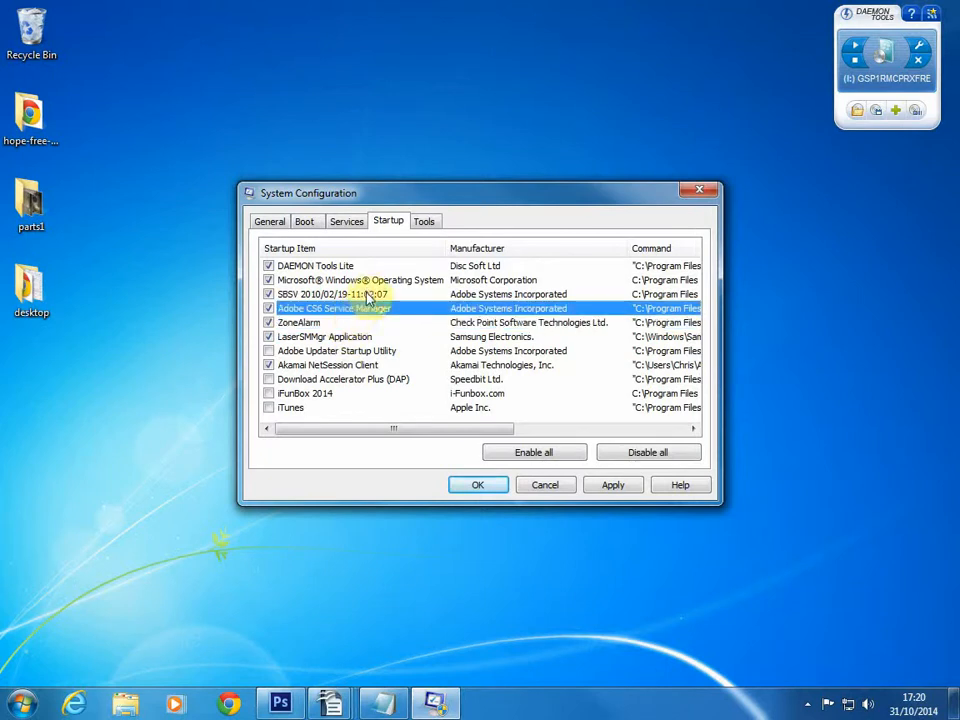
click(368, 296)
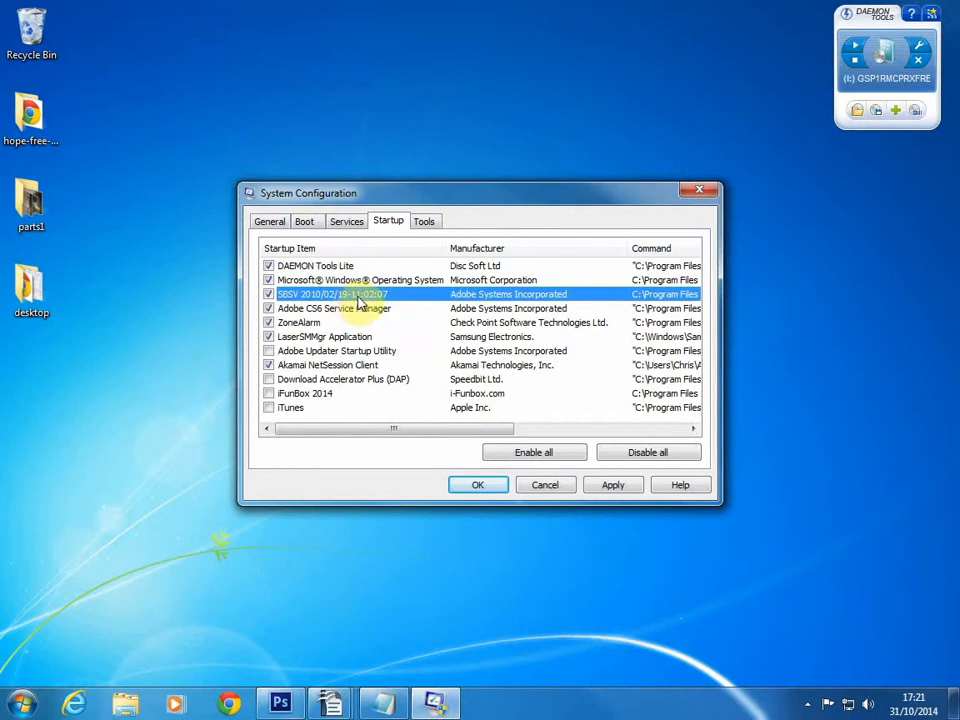
click(383, 282)
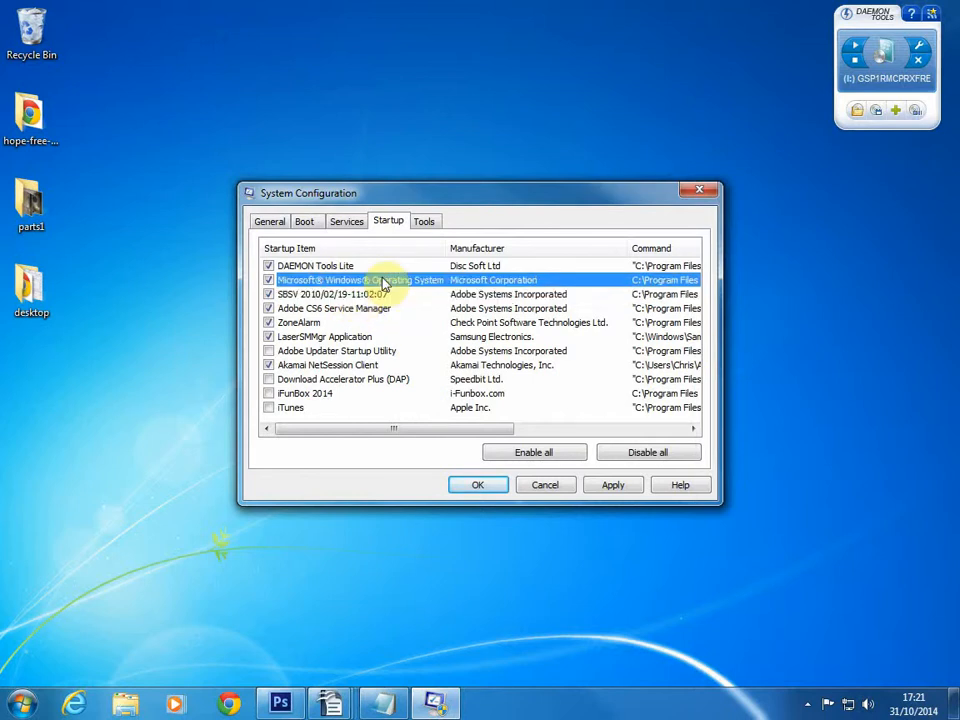
click(383, 268)
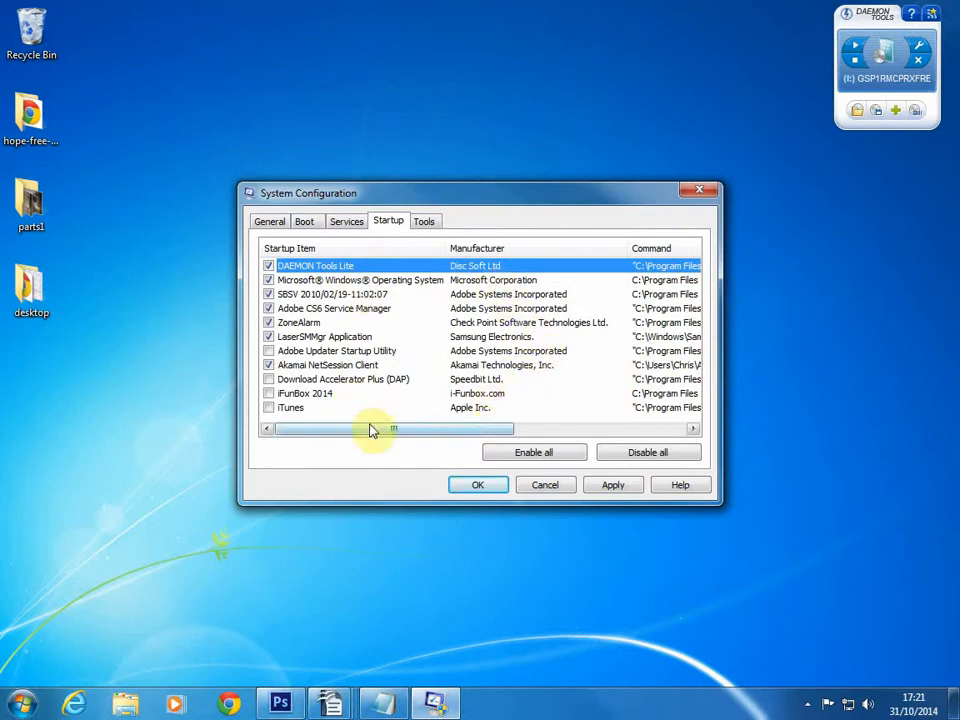
click(343, 381)
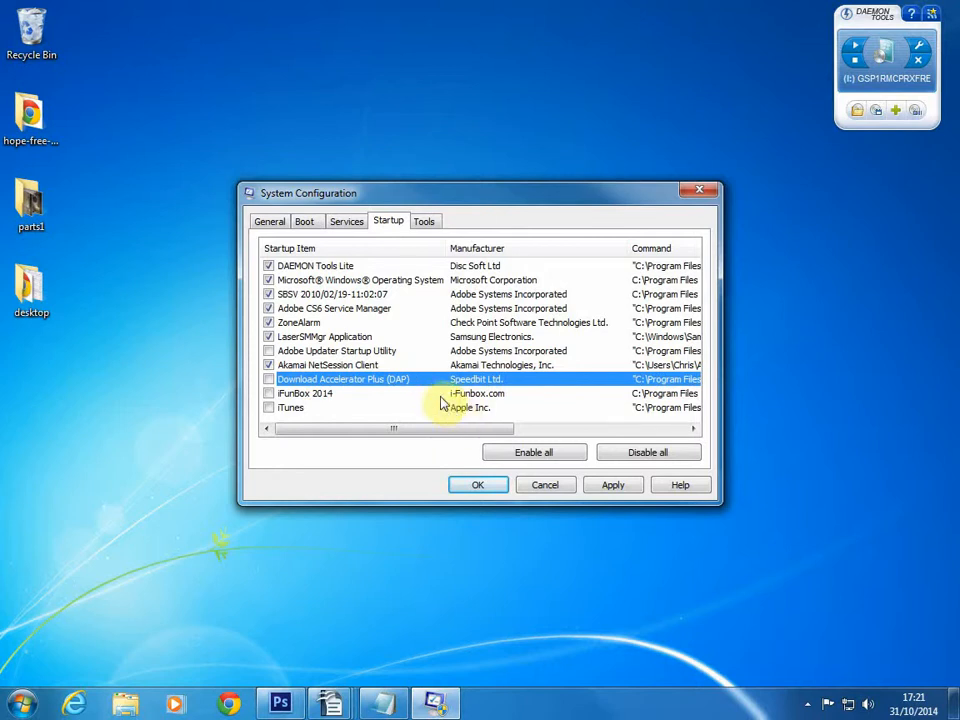
Recheck the disabled iTunes, iFunBox 2014 and Adobe Updater Startup Utility items, and confirm the startup changes.
click(321, 407)
click(323, 393)
click(341, 350)
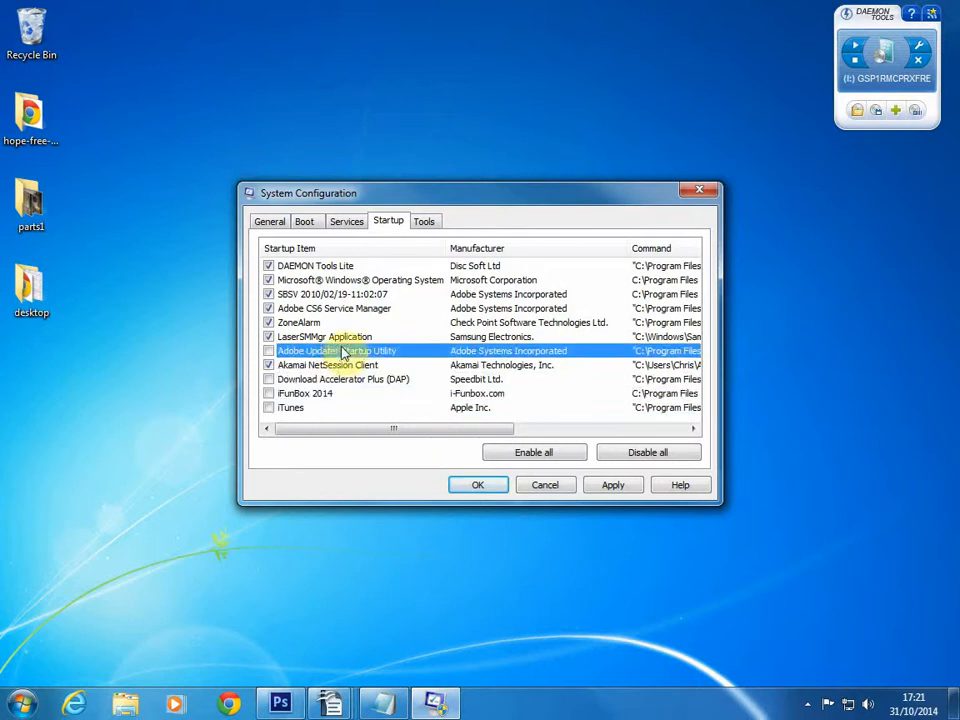
click(487, 490)
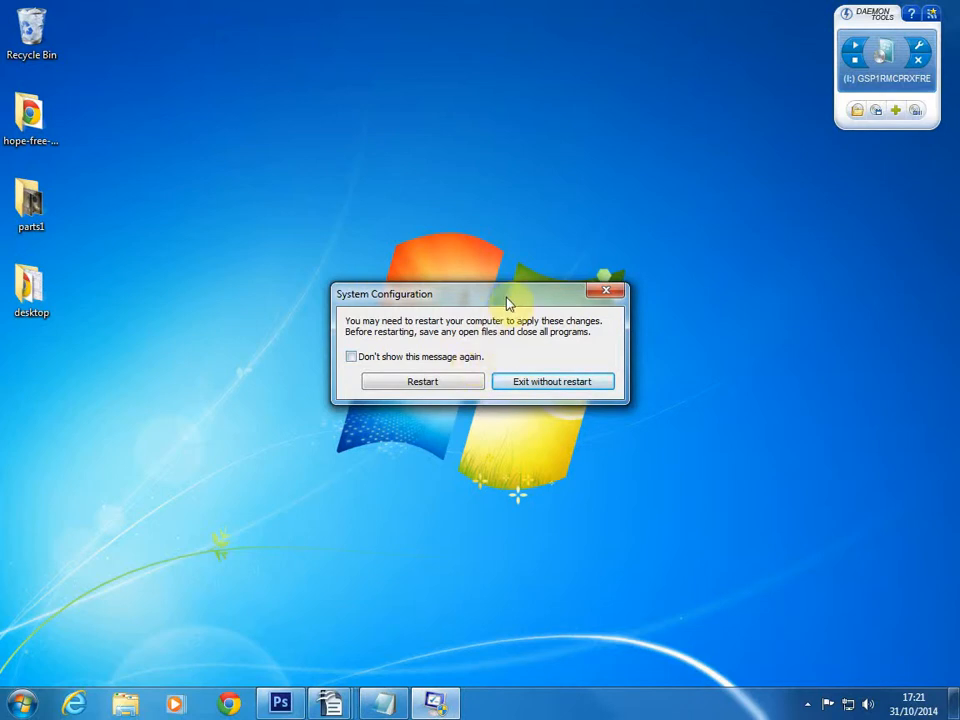
drag(303, 256, 277, 256)
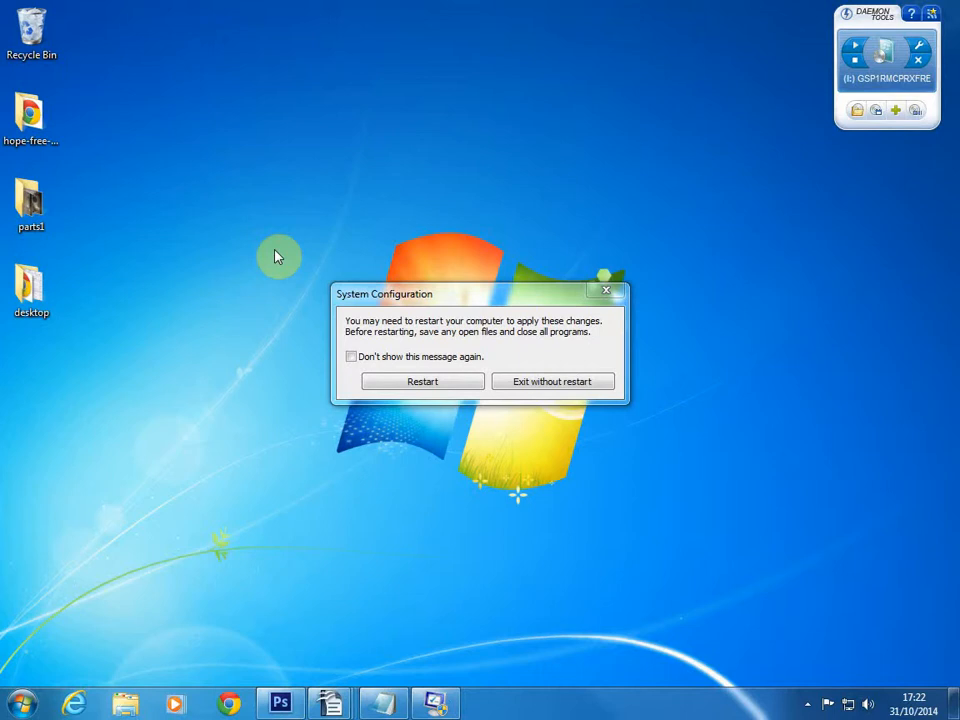
Search Windows for msconfig and run the program found as administrator.
key(super)
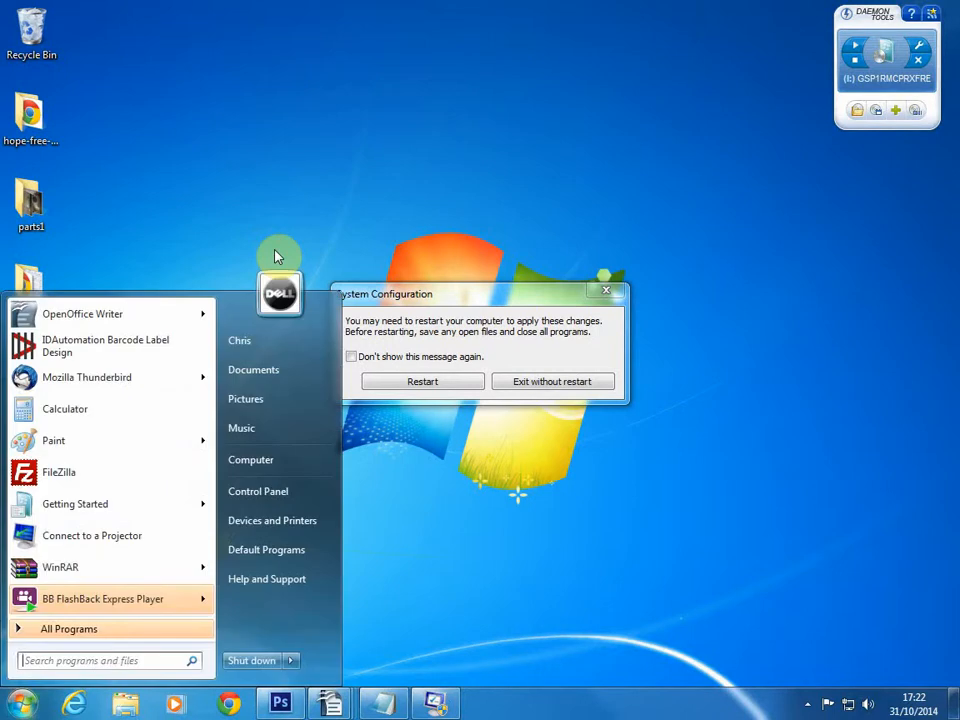
text(ms)
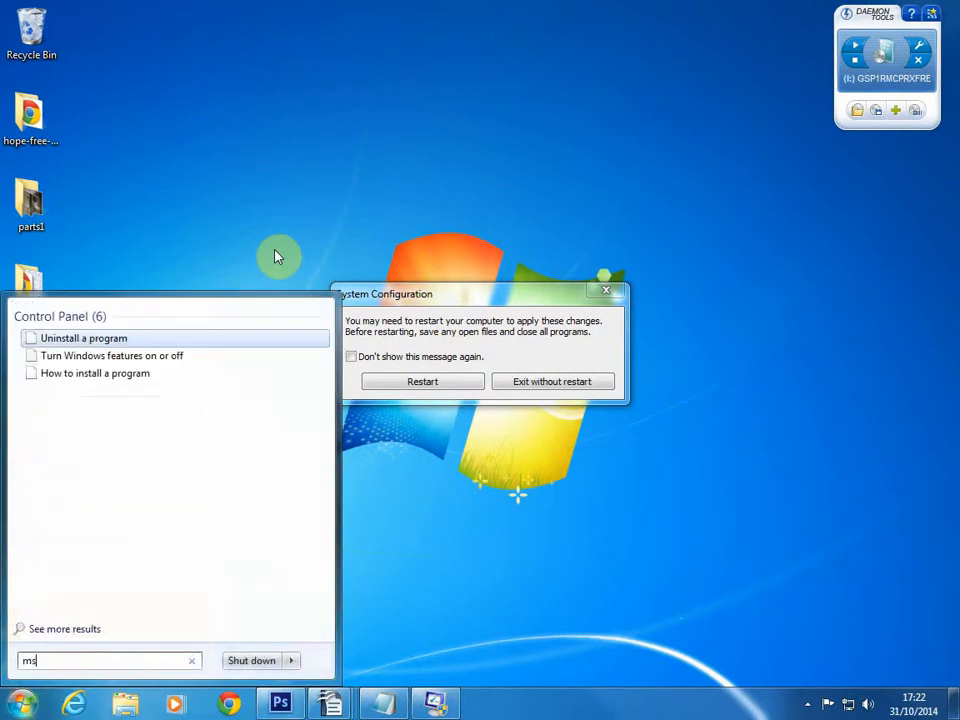
text(config)
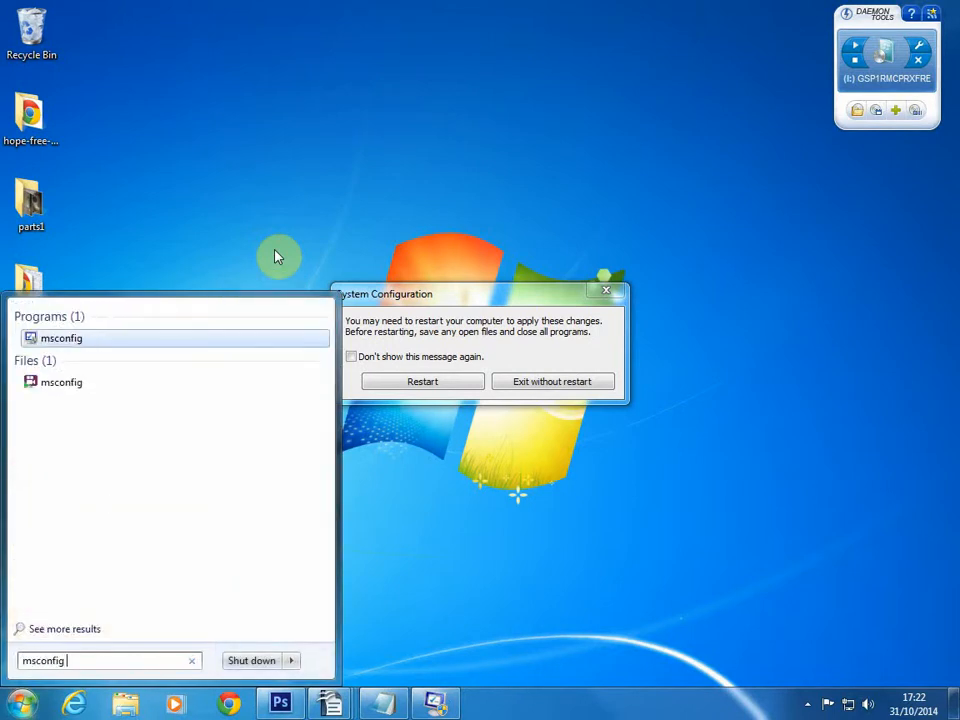
right_click(78, 343)
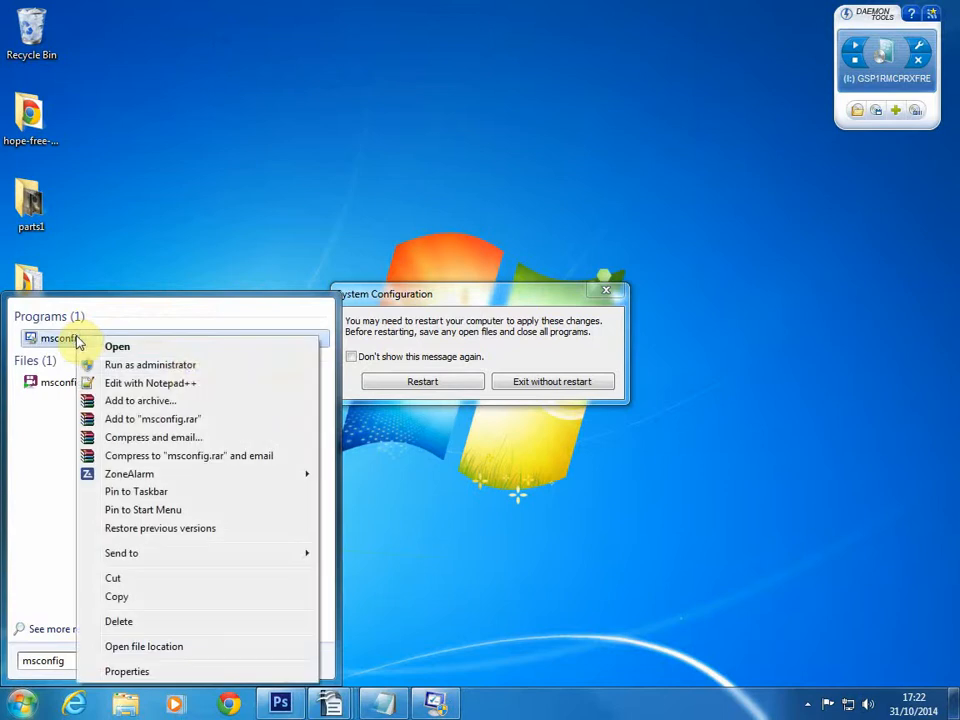
click(186, 368)
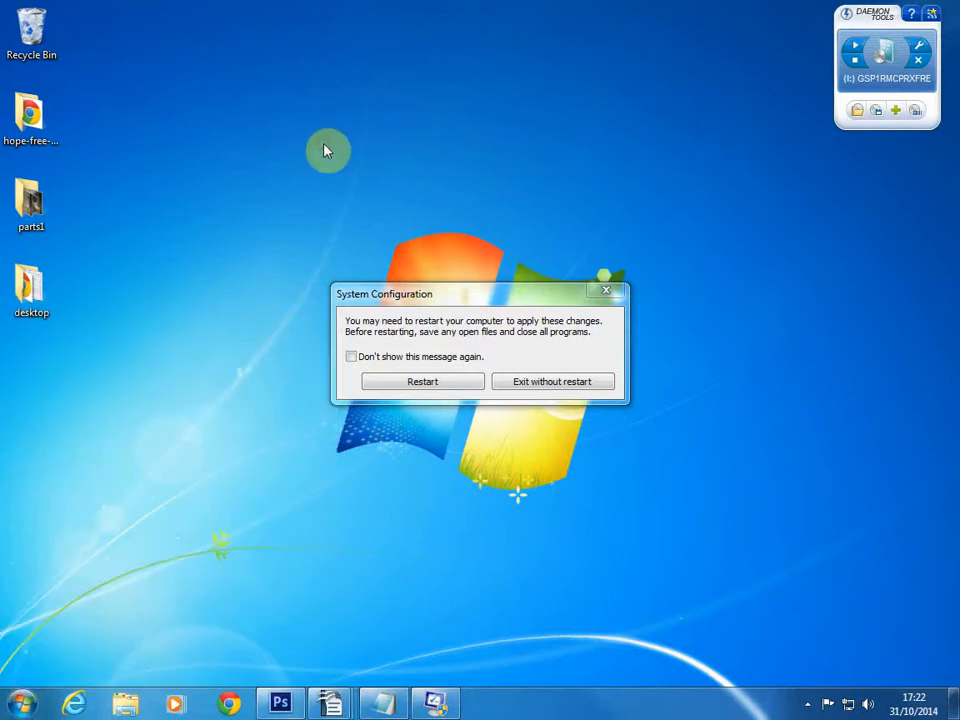